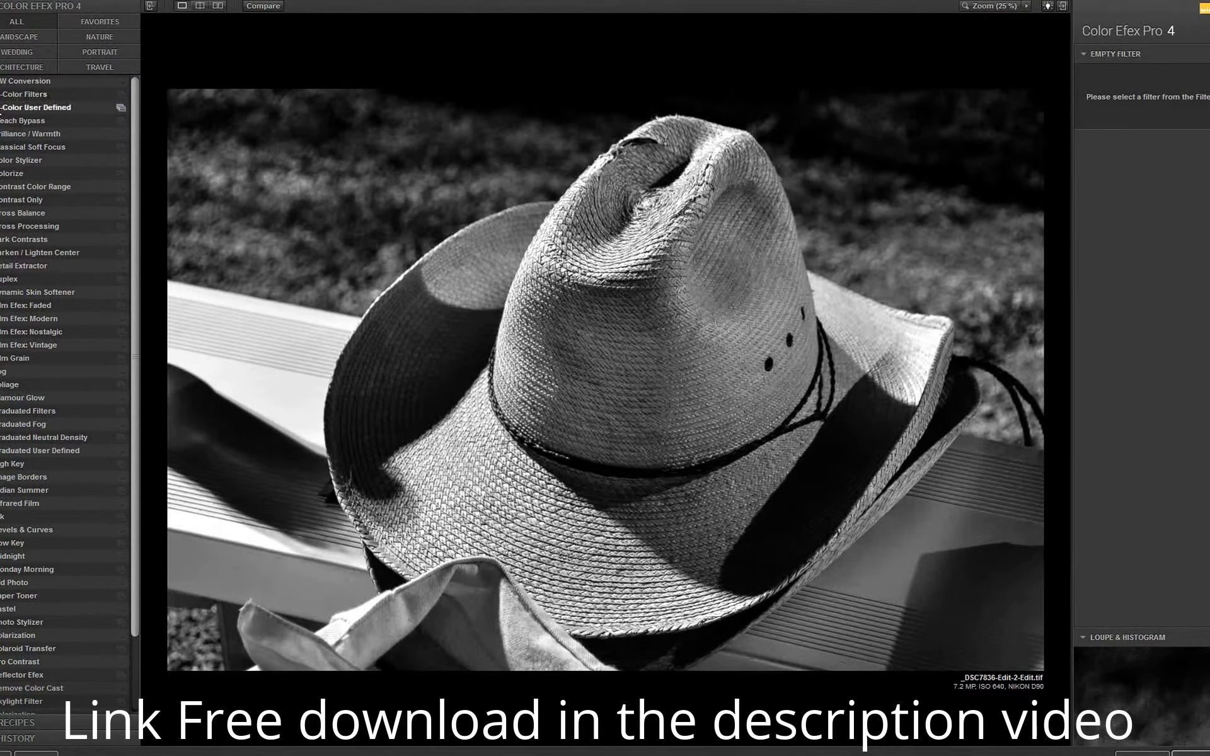
Apply the Pro Contrast filter from the favorites with the 03 - Dynamic Contrast preset after comparing it with 02 - Auto Enhance.
{"action": "left_click", "coordinate": [107, 24]}
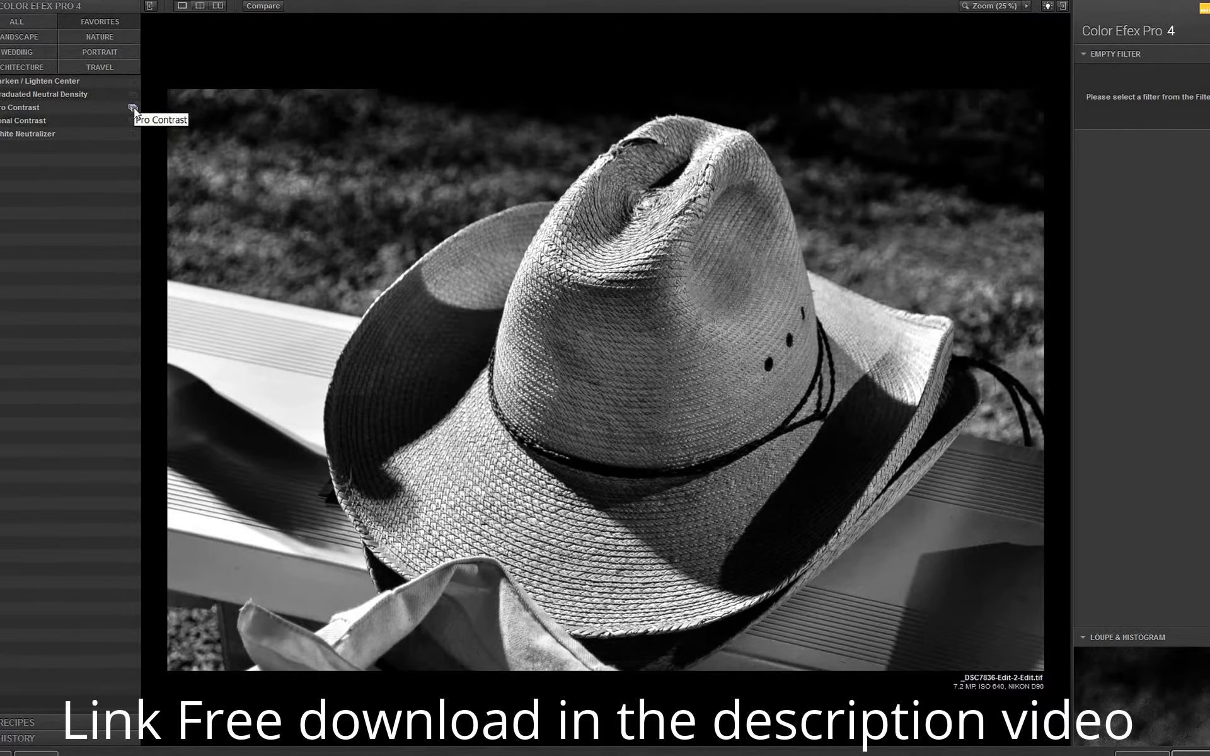
{"action": "left_click", "coordinate": [134, 108]}
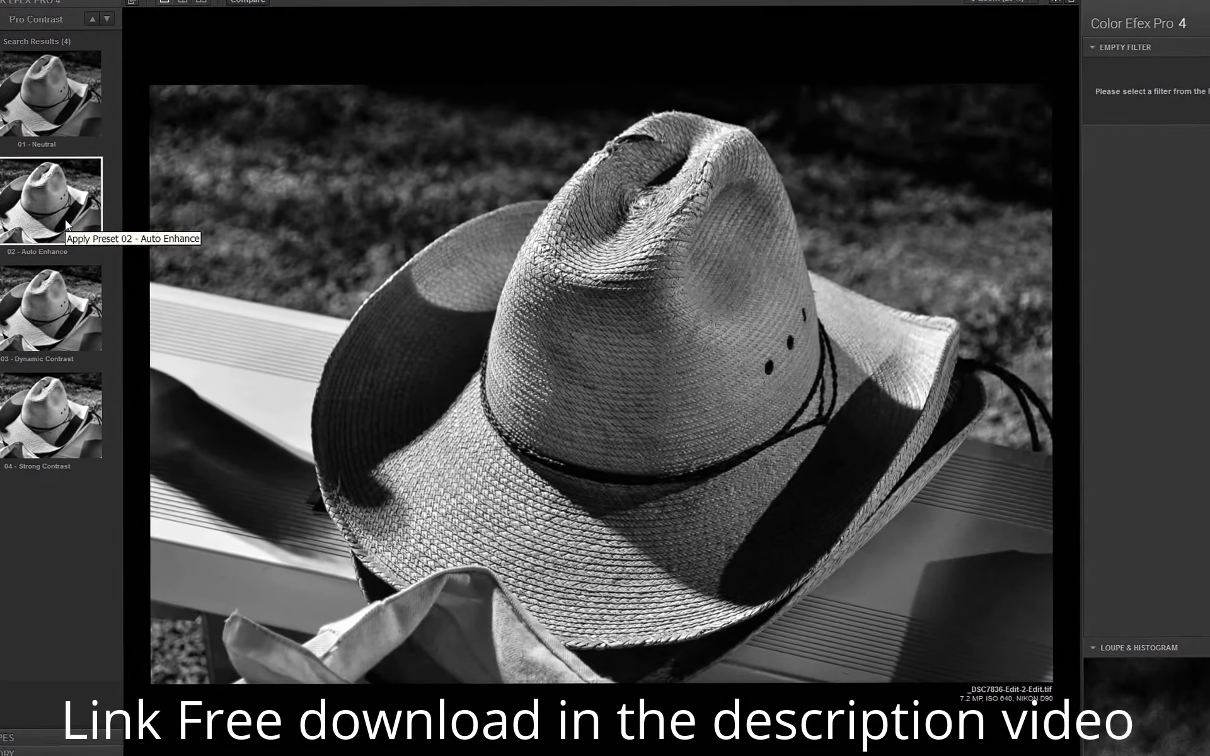
{"action": "left_click", "coordinate": [58, 224]}
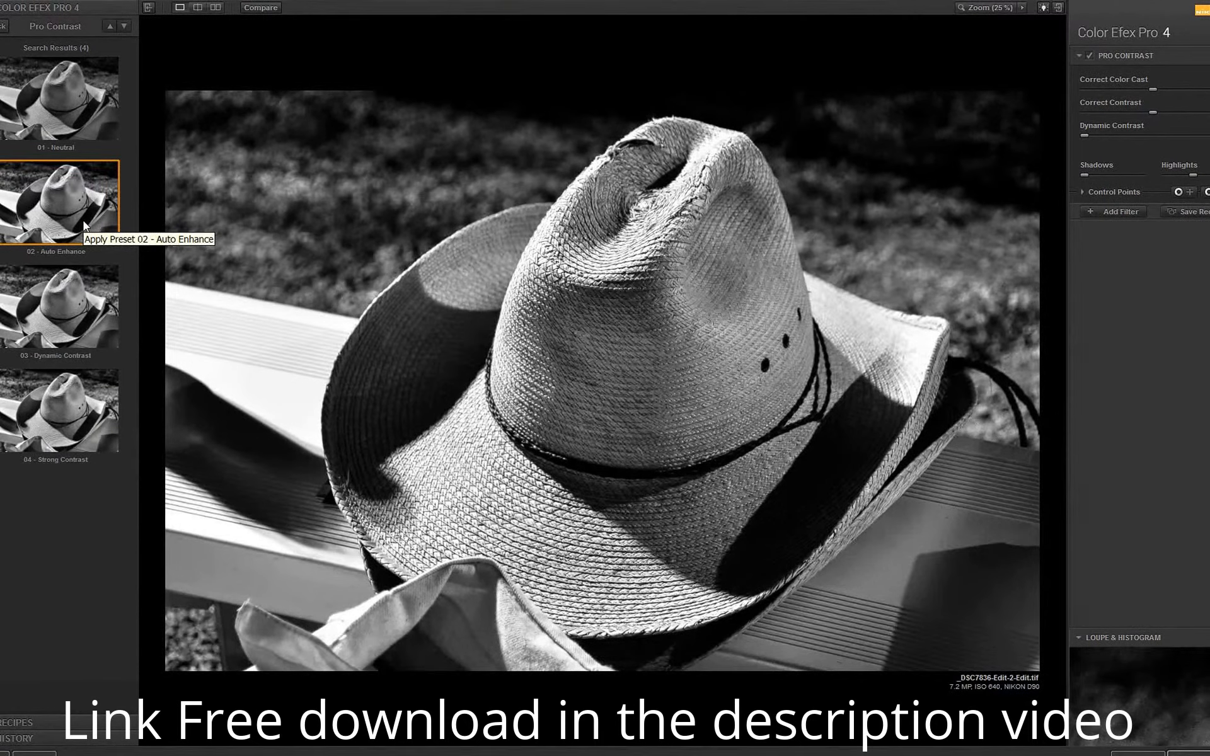
{"action": "left_click", "coordinate": [74, 300]}
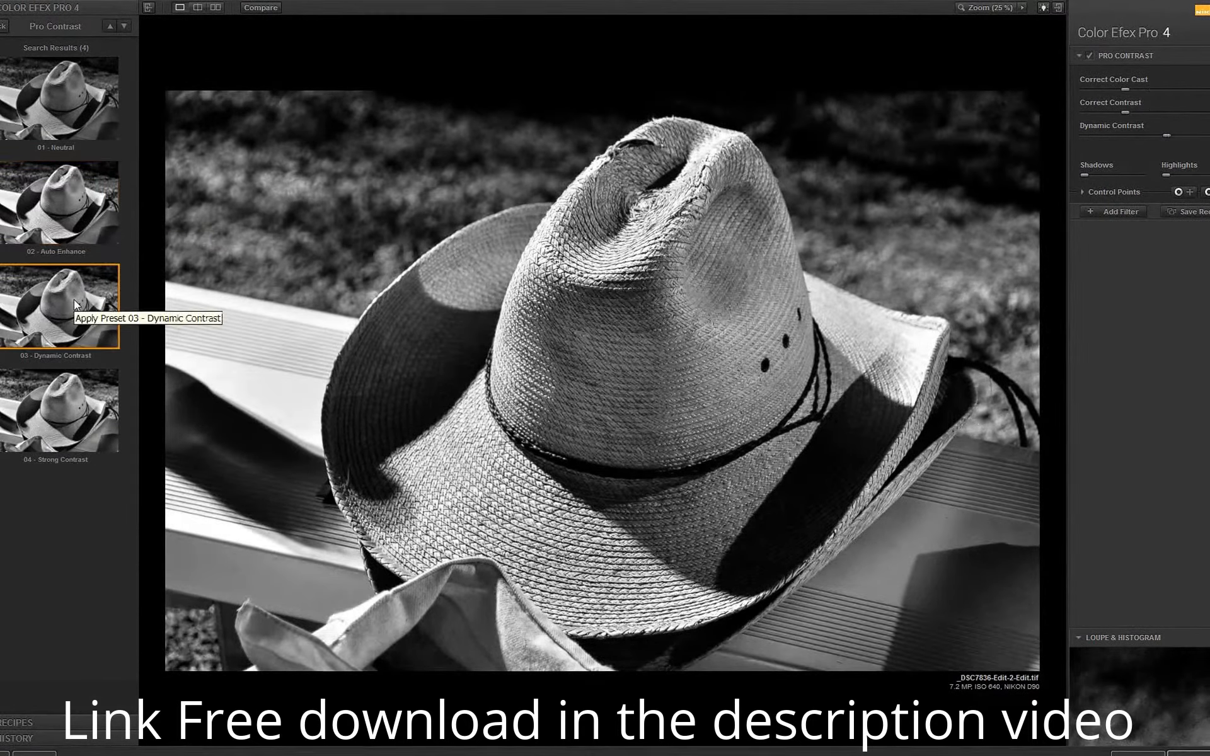
{"action": "left_click", "coordinate": [85, 210]}
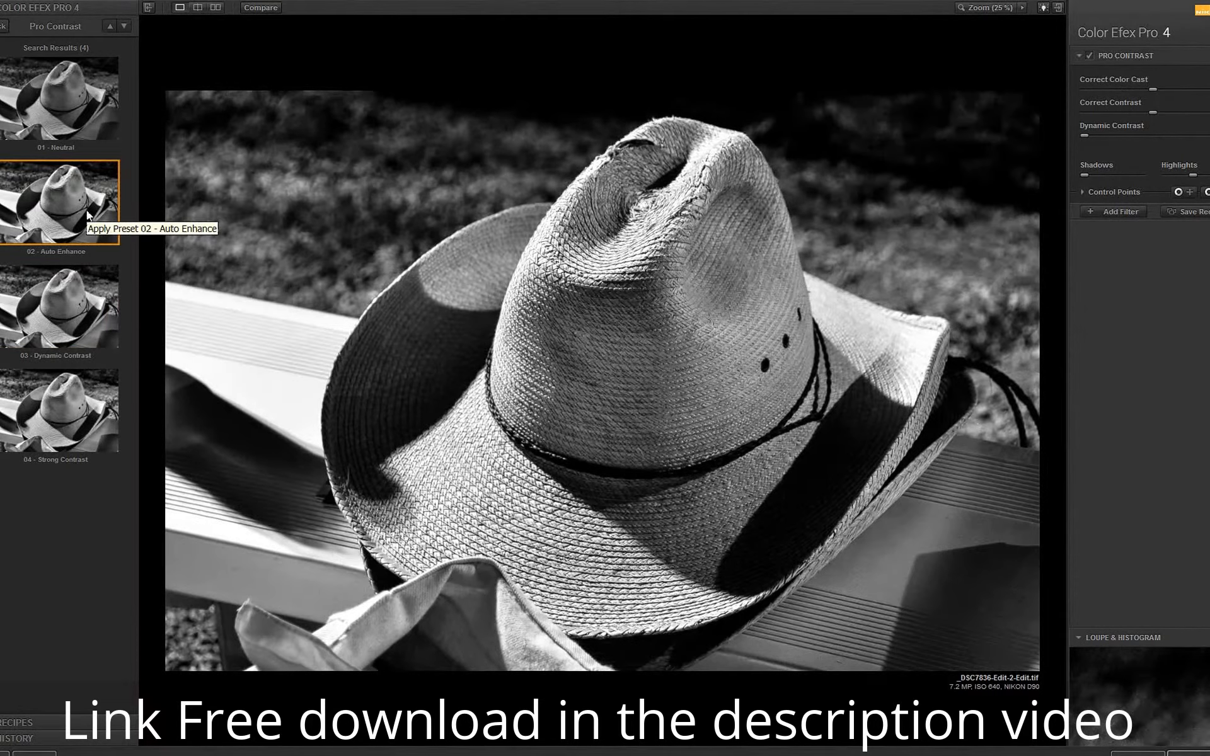
{"action": "left_click", "coordinate": [81, 301]}
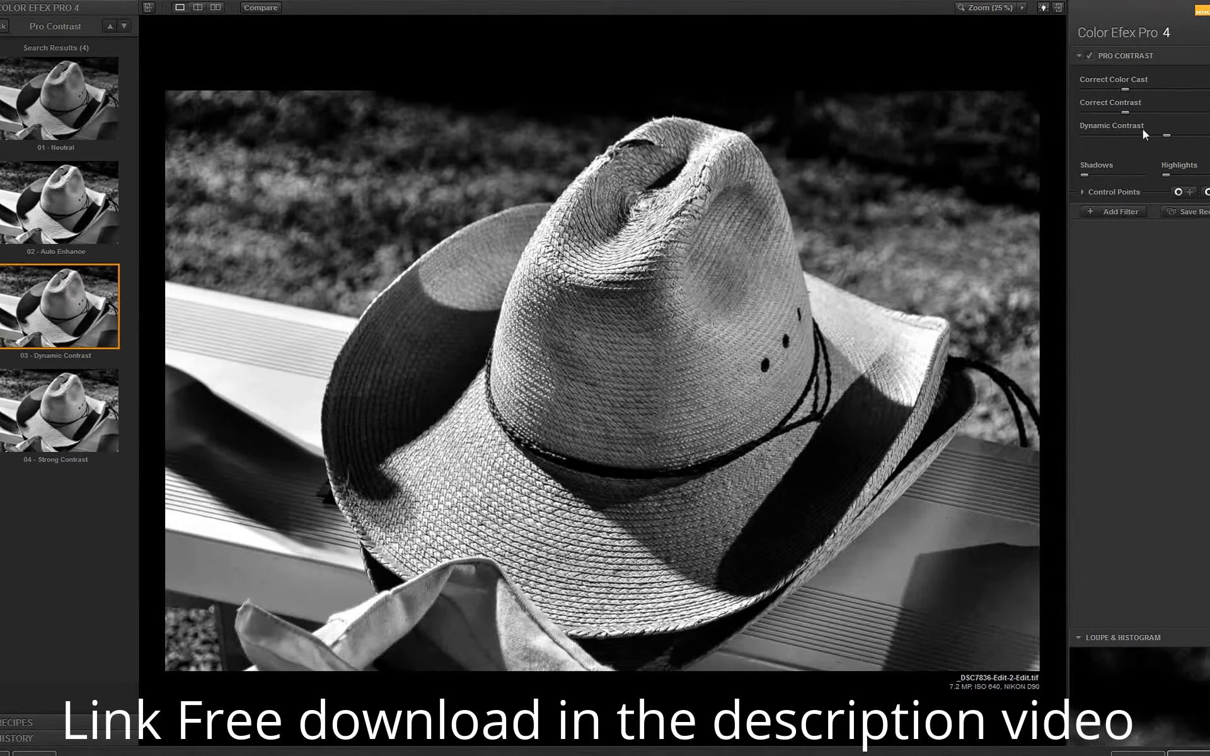
Stack a White Neutralizer filter on the photo, trying its other presets before applying 03 - Wedding Dresses.
{"action": "left_click", "coordinate": [1124, 214]}
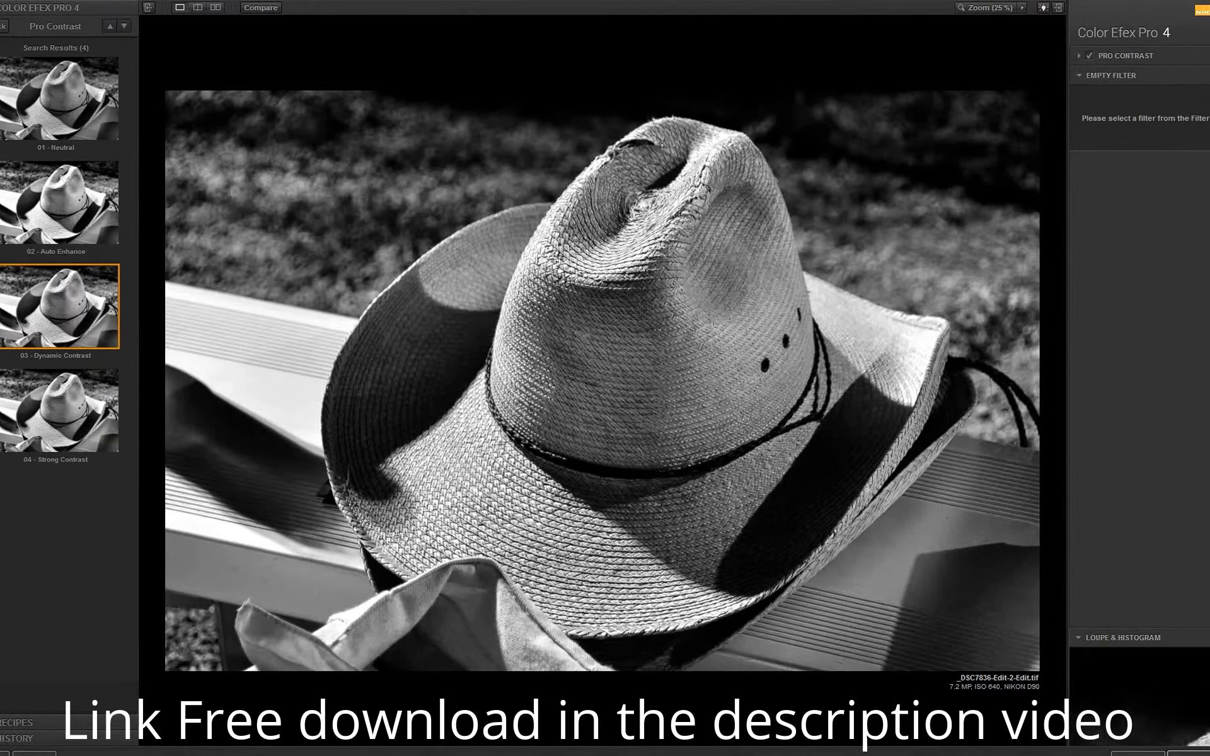
{"action": "left_click", "coordinate": [2, 26]}
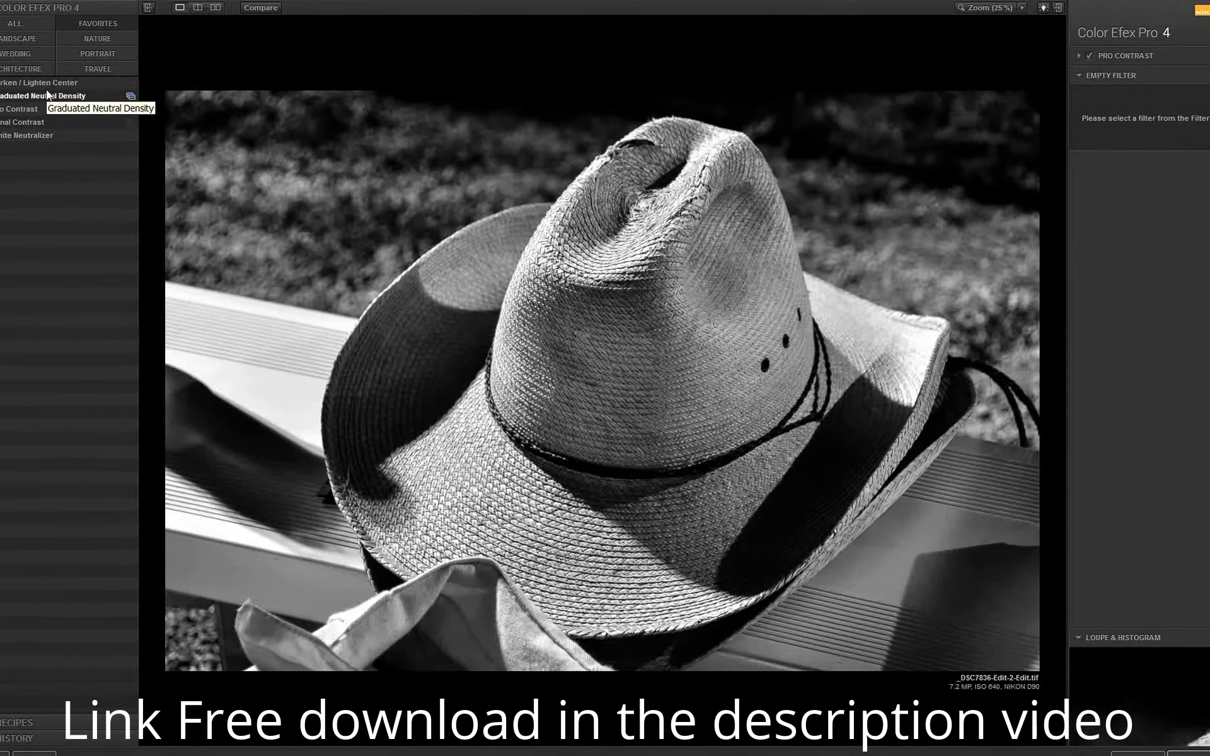
{"action": "left_click", "coordinate": [130, 134]}
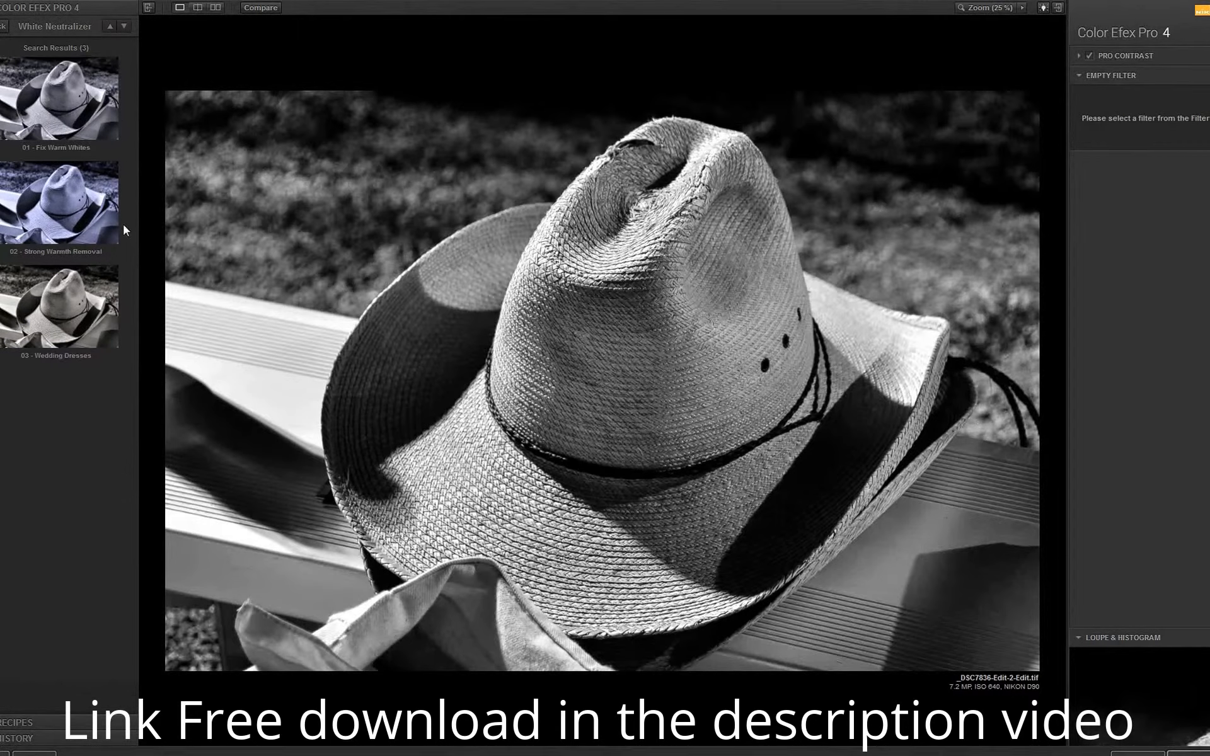
{"action": "left_click", "coordinate": [81, 106]}
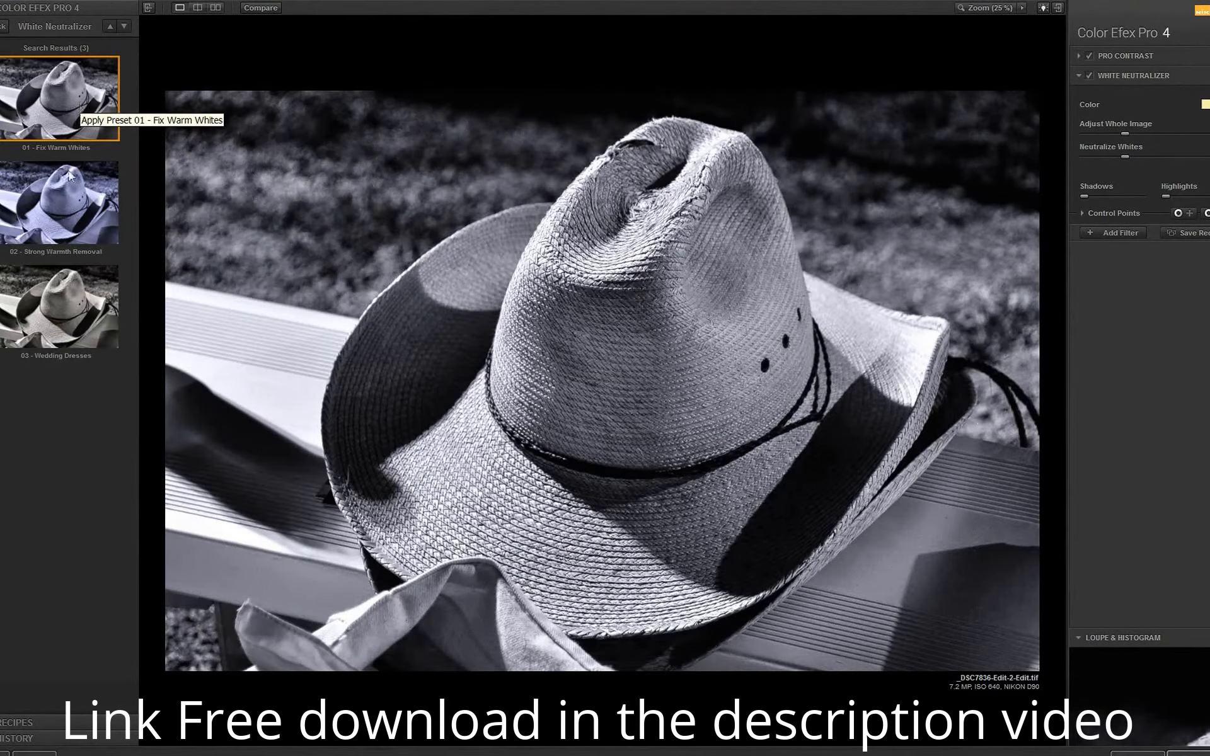
{"action": "left_click", "coordinate": [71, 207]}
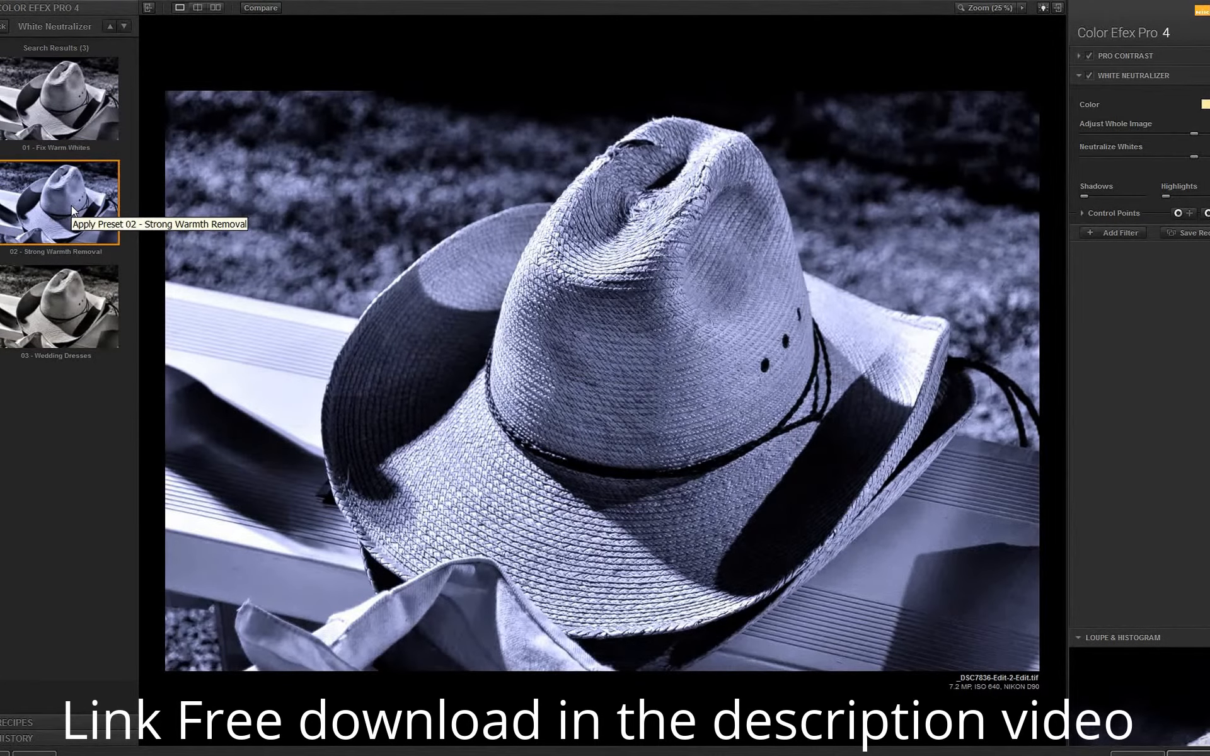
{"action": "left_click", "coordinate": [69, 308]}
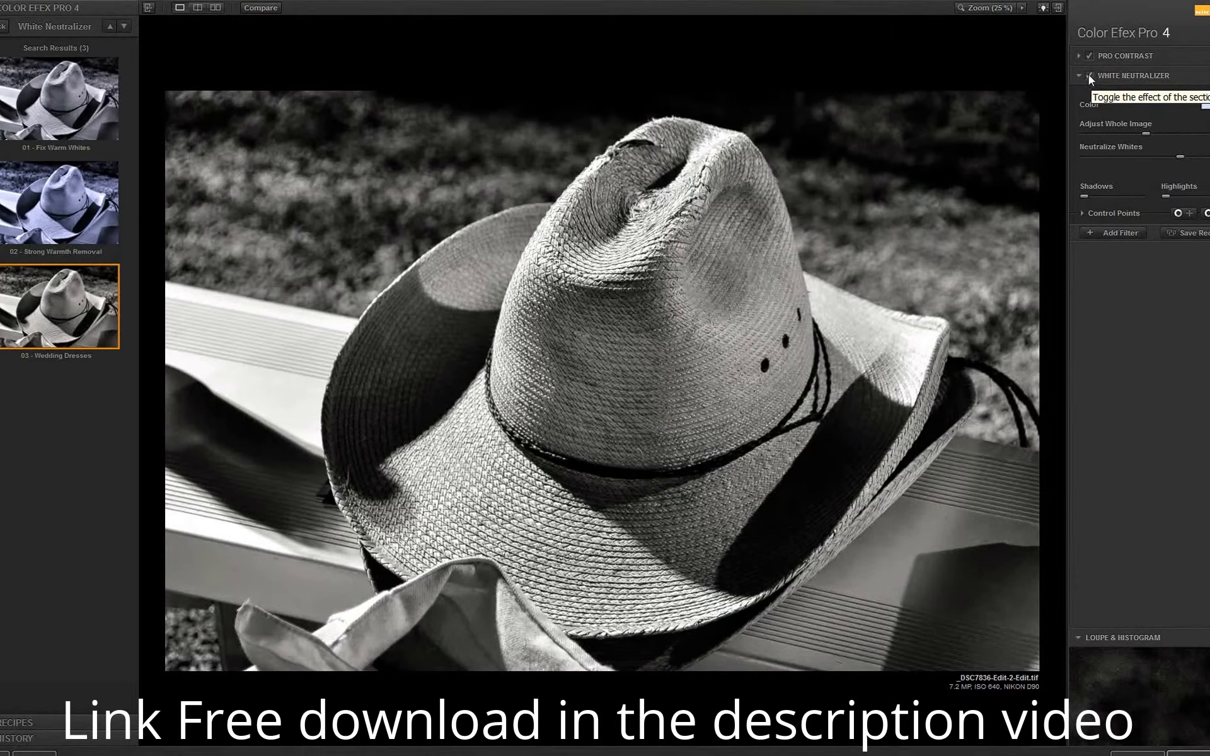
Toggle the White Neutralizer effect off and on to compare the photo with and without it.
{"action": "left_click", "coordinate": [1088, 75]}
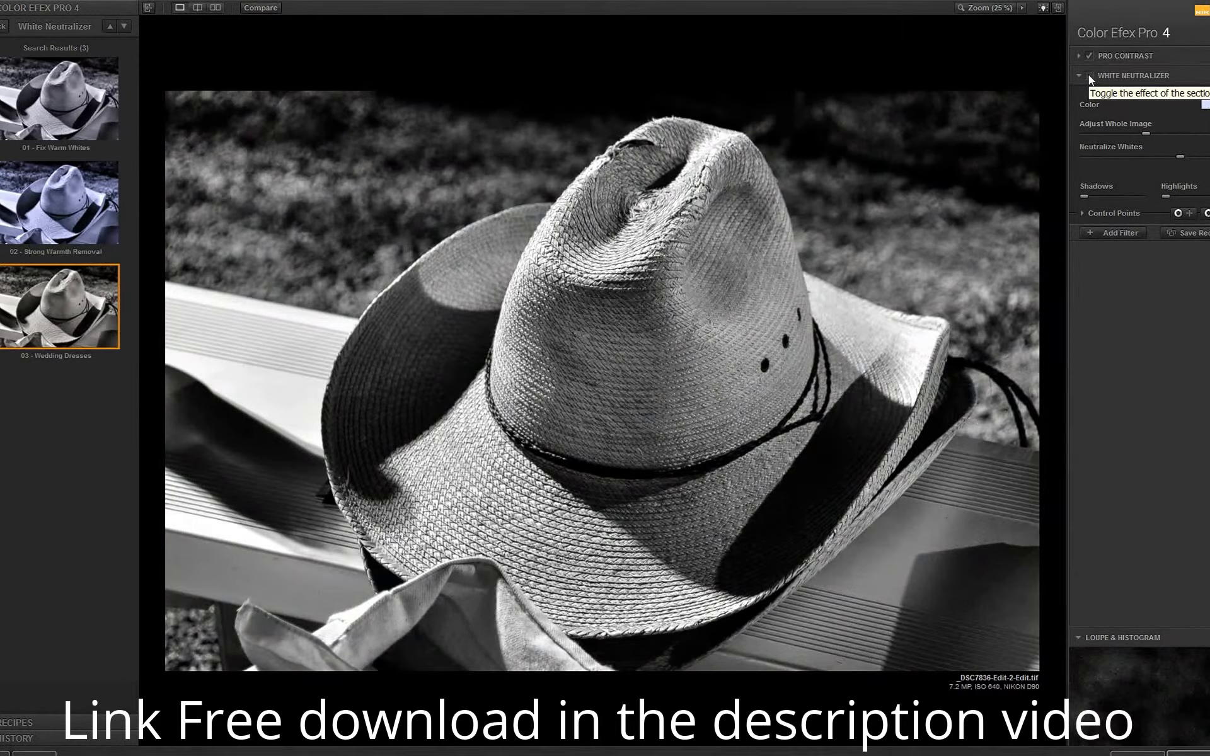
{"action": "left_click", "coordinate": [1088, 75]}
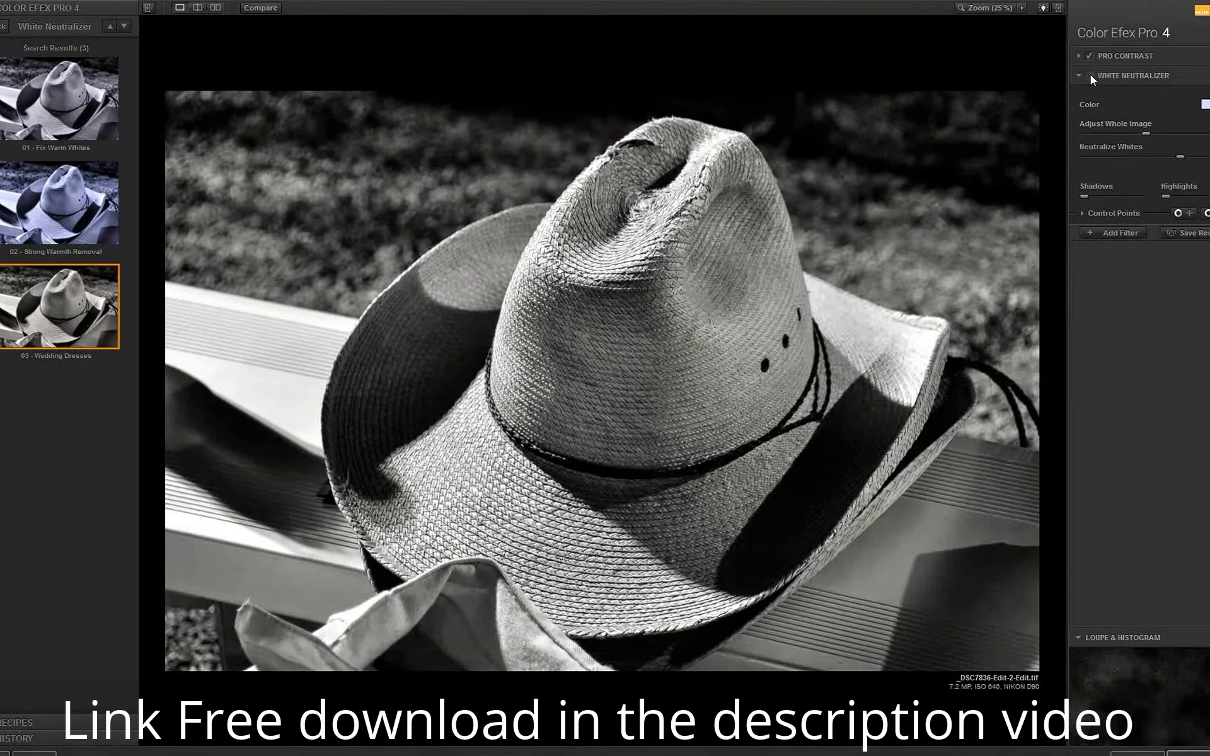
{"action": "left_click", "coordinate": [1090, 75]}
Add a third filter, Darken / Lighten Center from the favorites, with the 01 - Default preset.
{"action": "left_click", "coordinate": [1112, 233]}
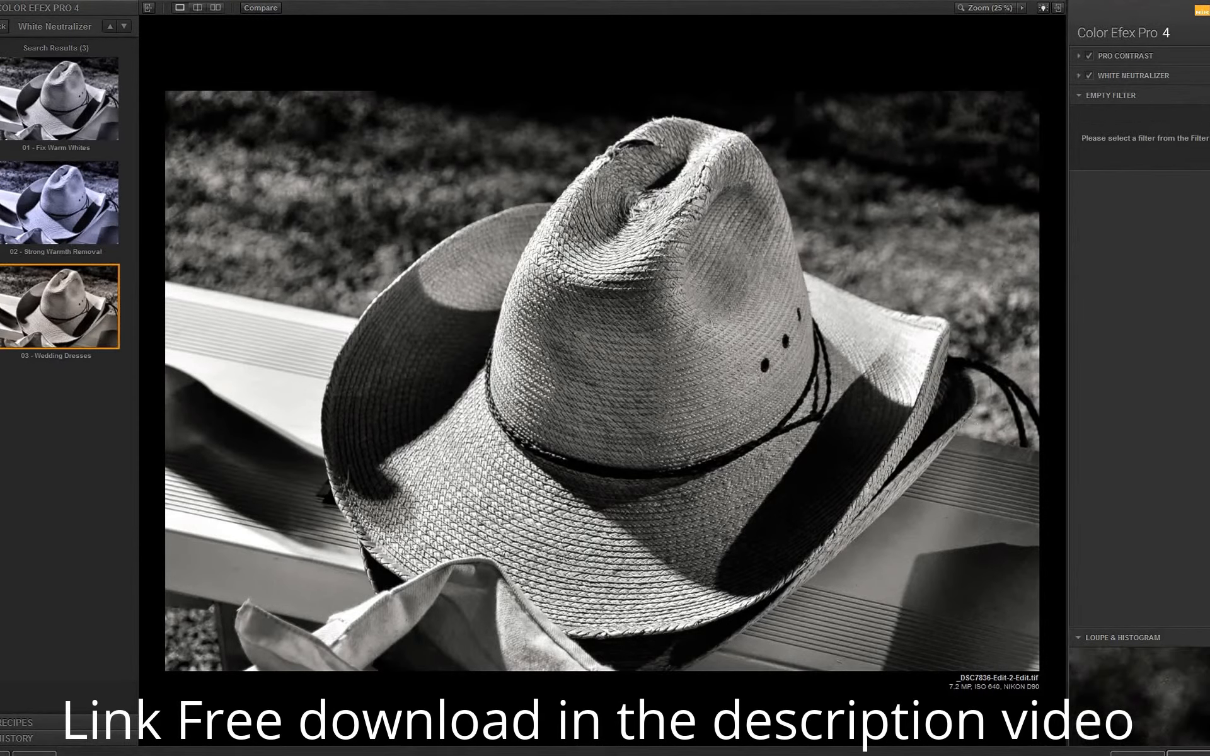
{"action": "left_click", "coordinate": [2, 26]}
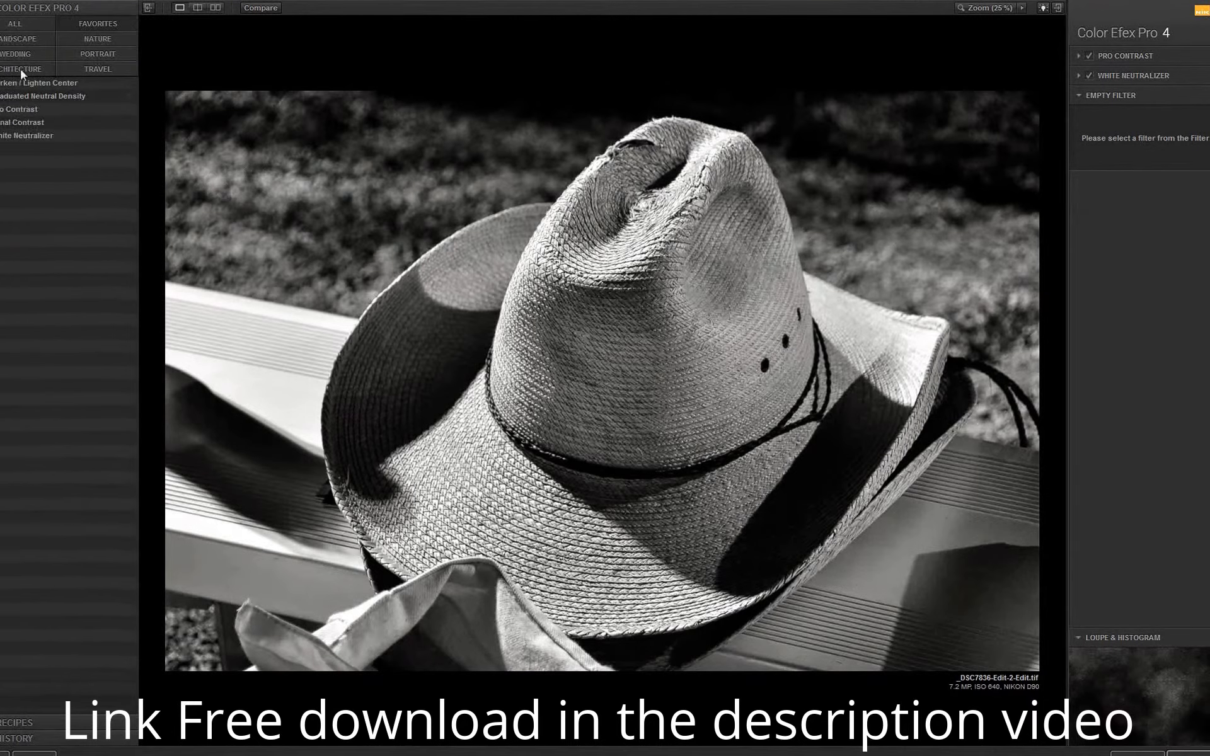
{"action": "left_click", "coordinate": [131, 83]}
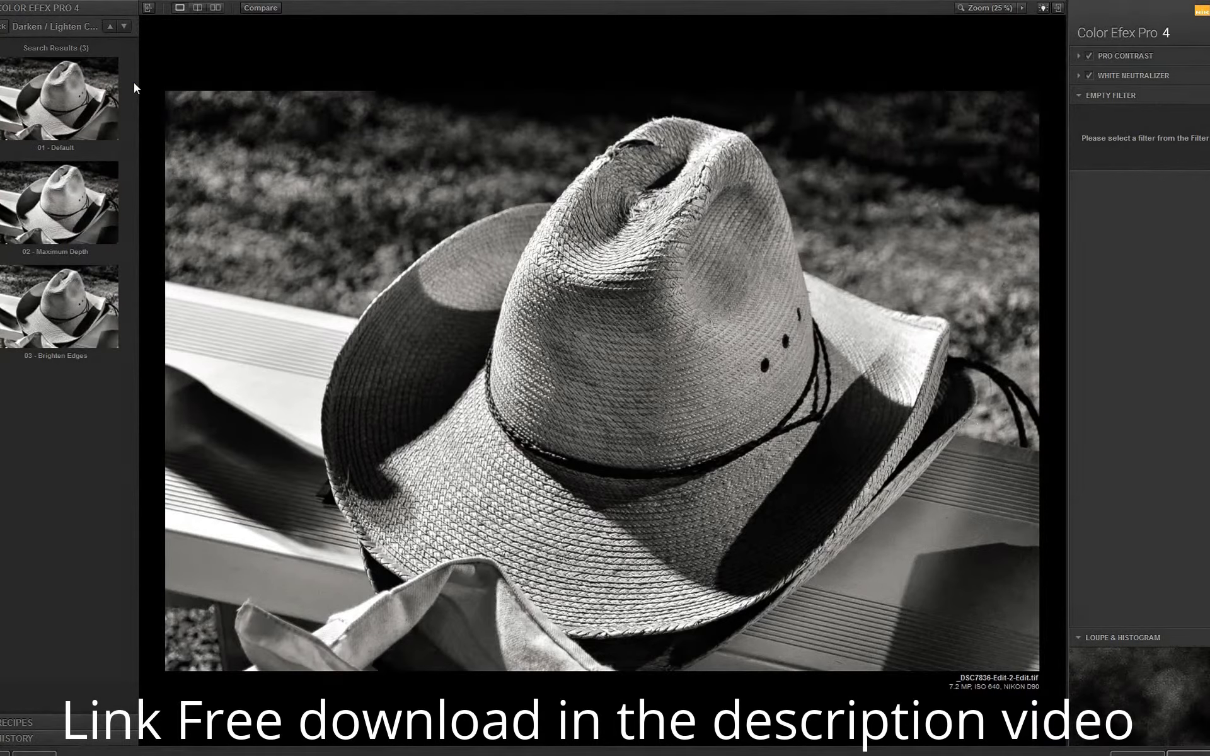
{"action": "left_click", "coordinate": [71, 96]}
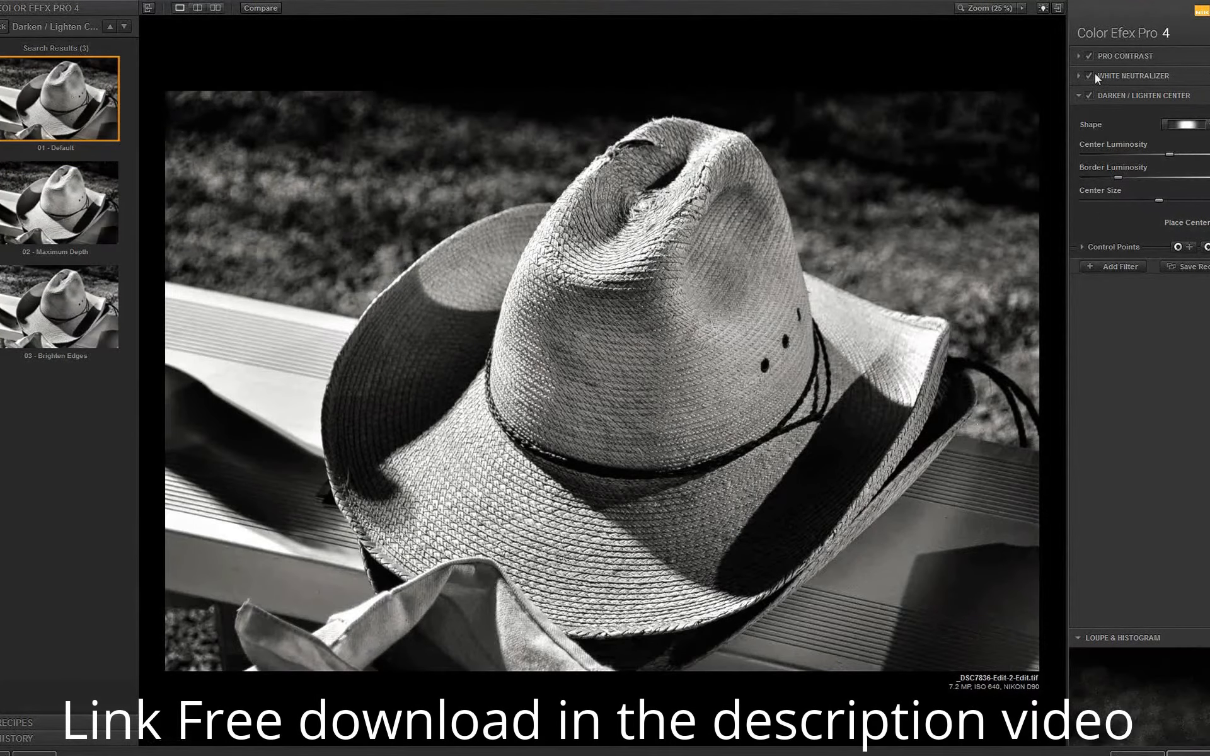
Try the 03 - Brighten Edges preset of Darken / Lighten Center and compare the photo with and without the effect.
{"action": "left_click", "coordinate": [55, 320]}
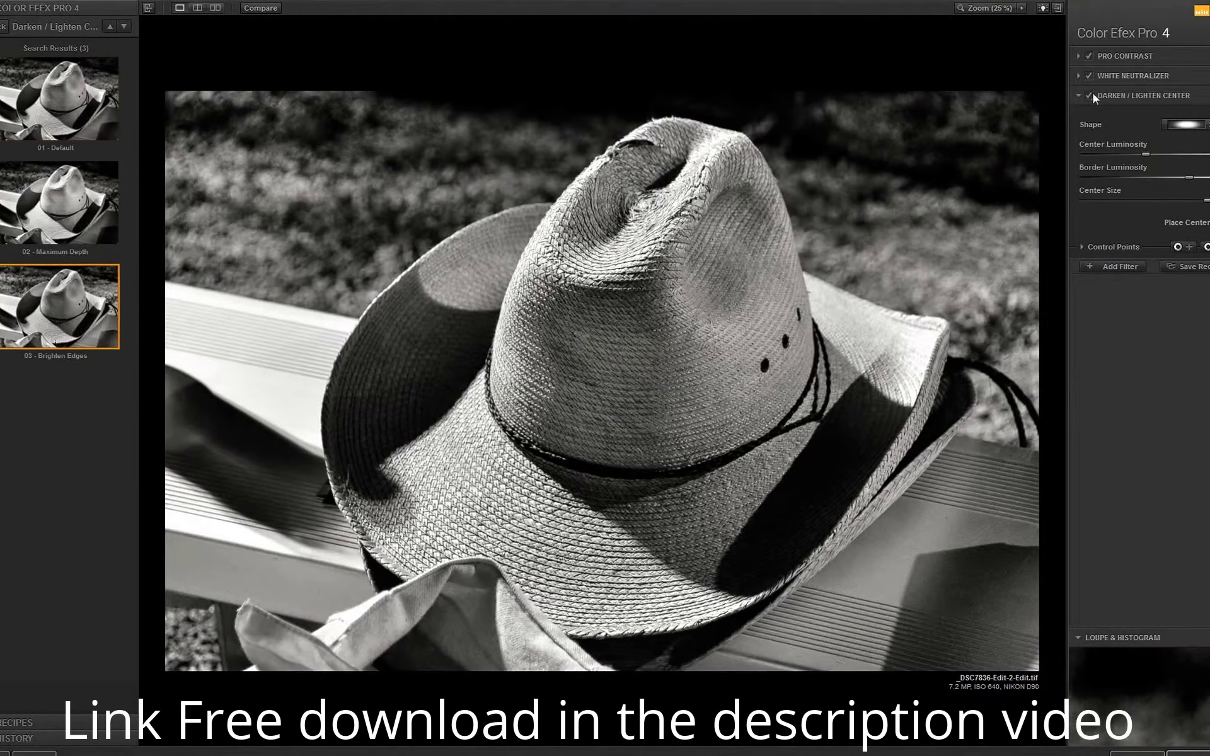
{"action": "left_click", "coordinate": [1089, 96]}
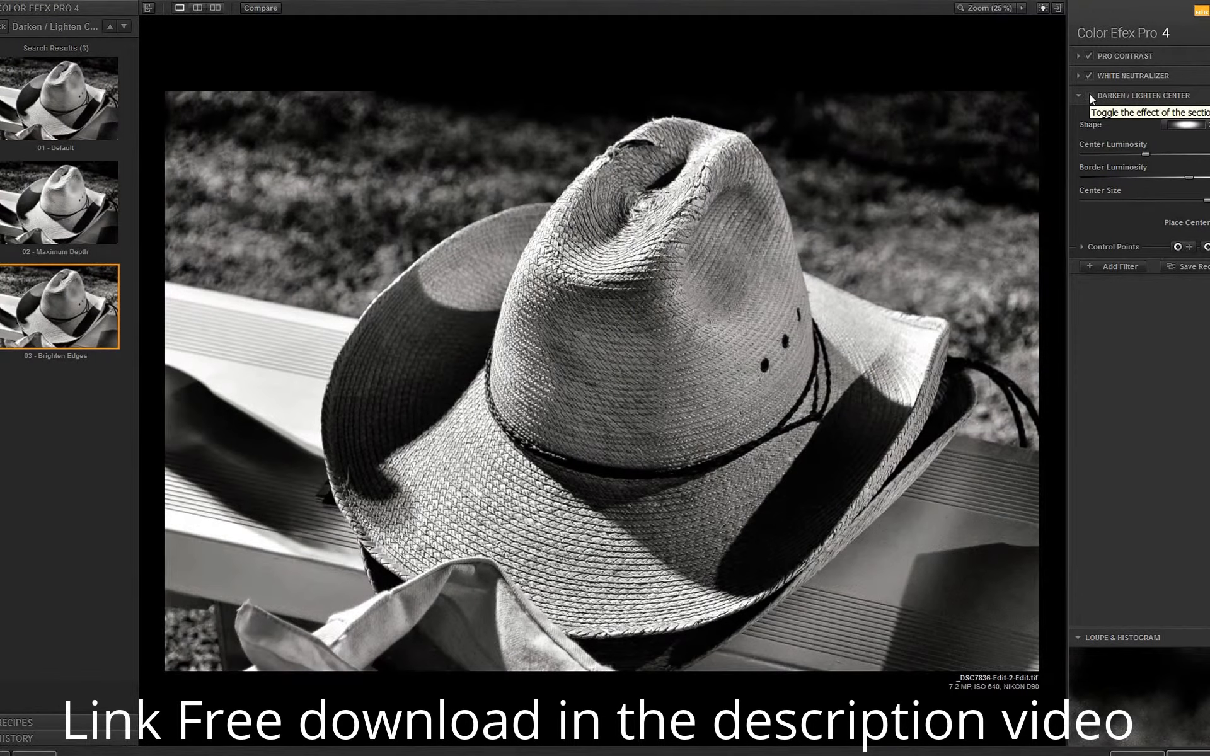
{"action": "left_click", "coordinate": [1088, 96]}
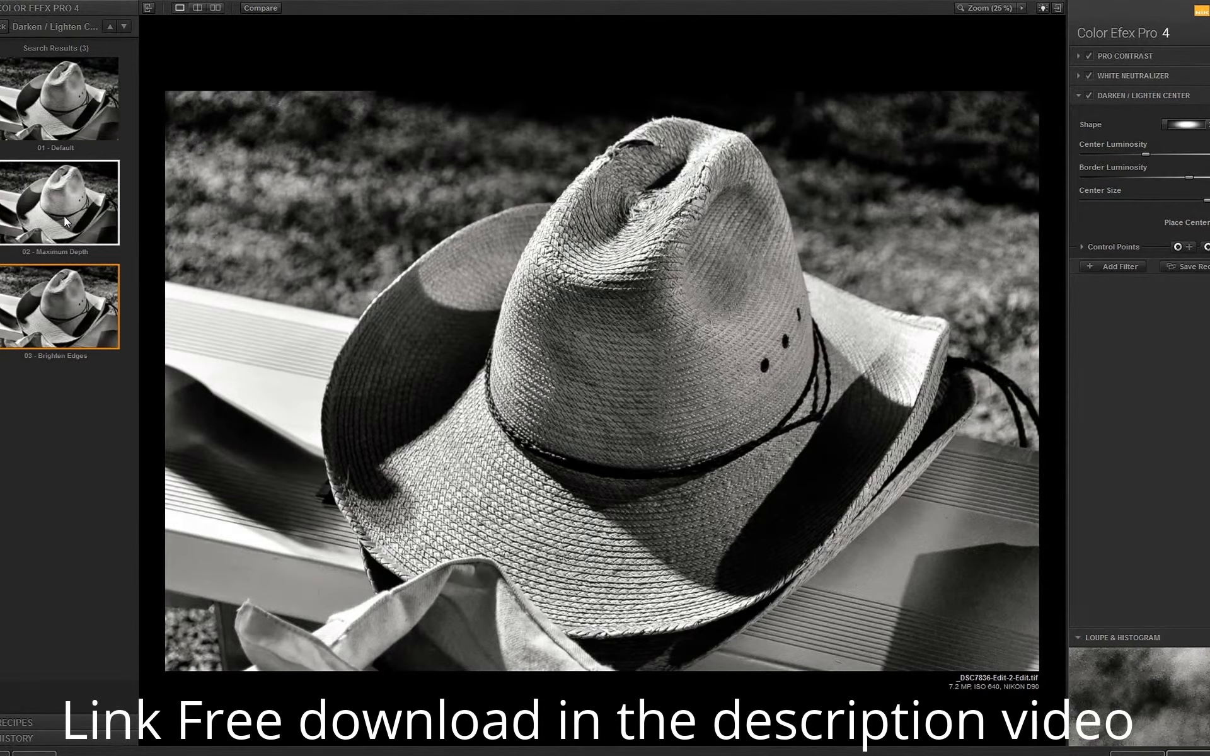
Apply the 02 - Maximum Depth preset of Darken / Lighten Center and compare the photo with its effect off and on.
{"action": "left_click", "coordinate": [64, 218]}
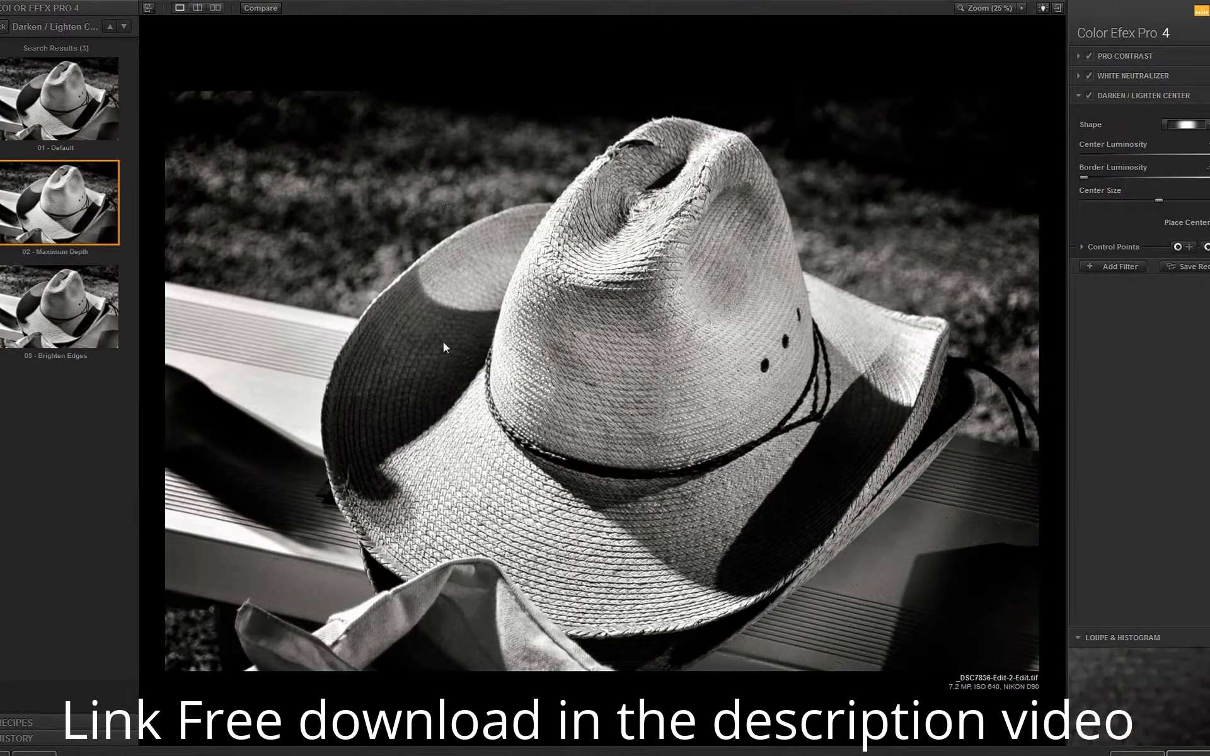
{"action": "left_click", "coordinate": [1088, 95]}
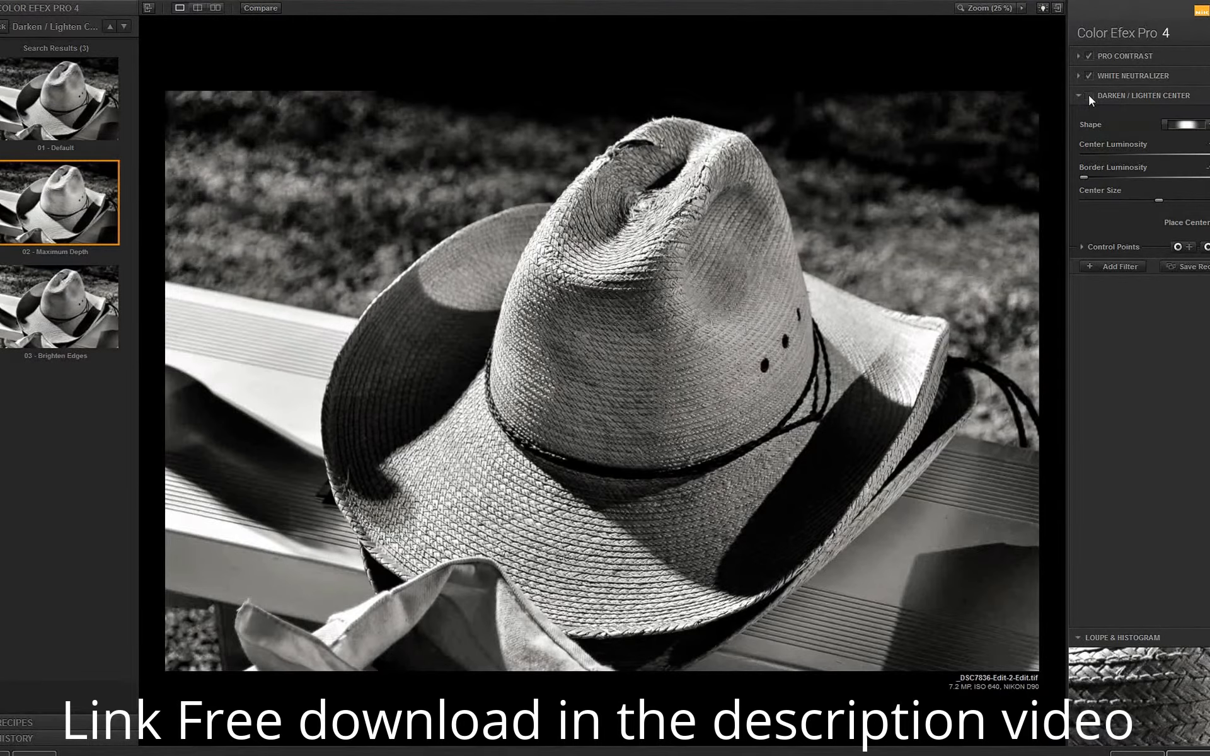
{"action": "left_click", "coordinate": [1088, 95]}
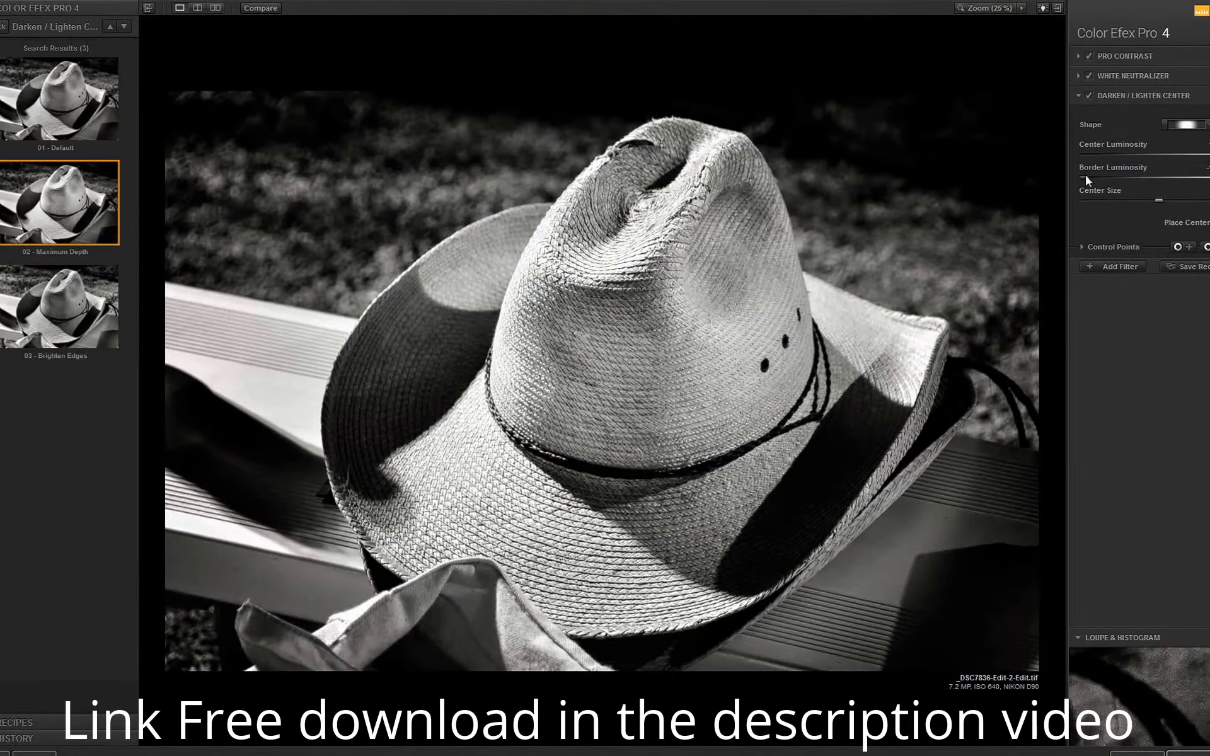
Fine-tune the Darken / Lighten Center luminosity with Border Luminosity at its minimum, and choose the first Shape option.
{"action": "left_click_drag", "start_coordinate": [1133, 169], "coordinate": [1072, 179]}
{"action": "left_click_drag", "start_coordinate": [1207, 156], "coordinate": [1209, 155]}
{"action": "left_click", "coordinate": [1184, 124]}
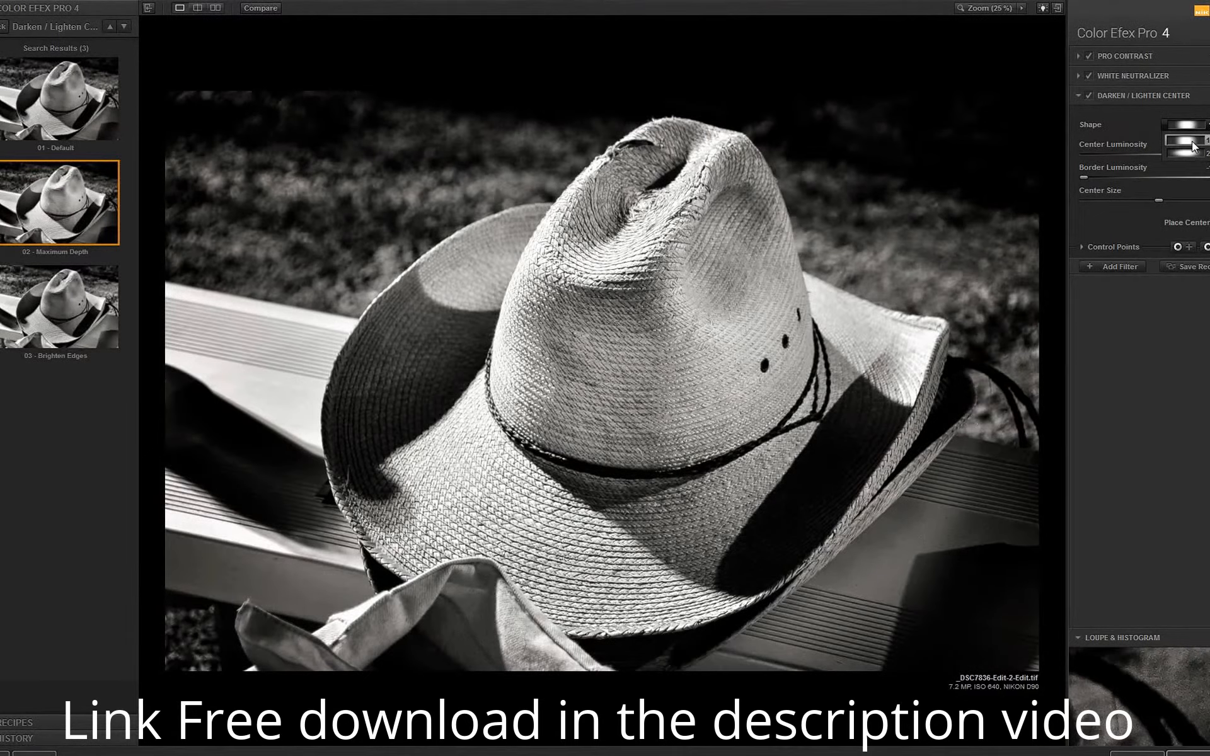
{"action": "left_click", "coordinate": [1191, 144]}
{"action": "left_click", "coordinate": [1187, 124]}
{"action": "left_click", "coordinate": [1194, 144]}
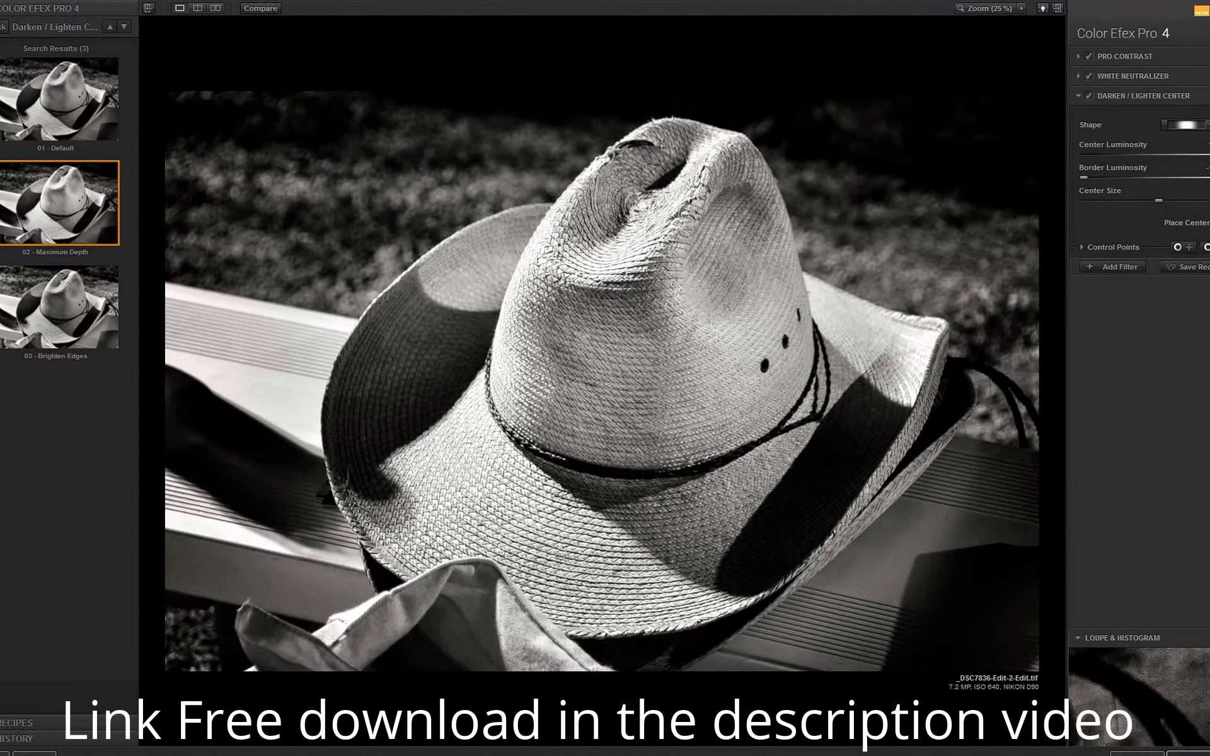
Save the hat photo with the three stacked filters applied.
{"action": "left_click", "coordinate": [1205, 753]}
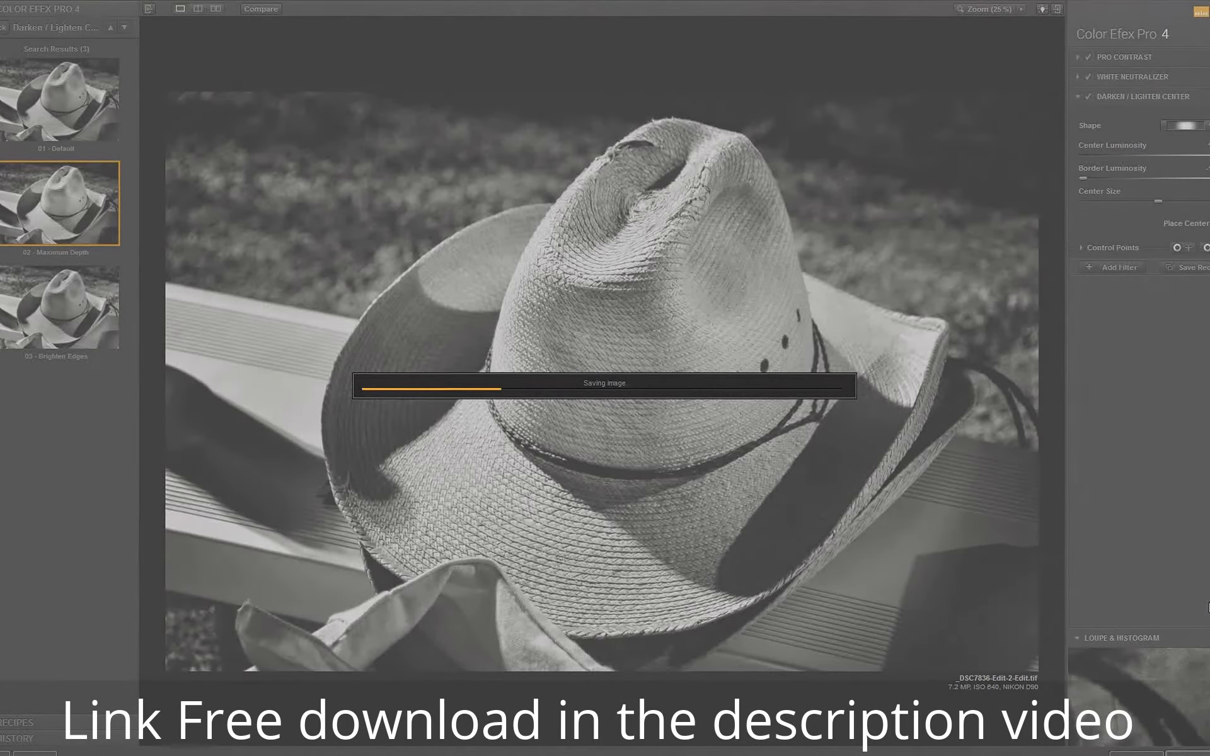